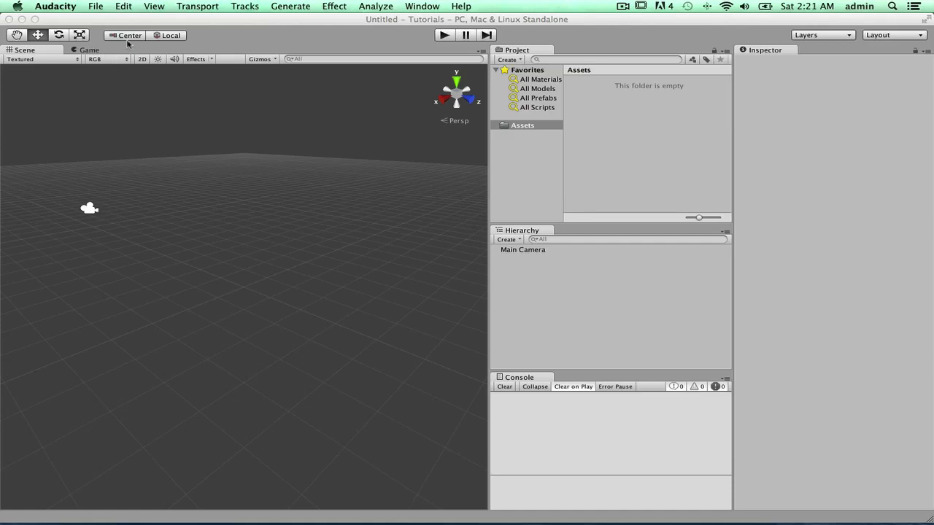
# Activate the Unity editor showing the untitled Tutorials project.
pyautogui.click(156, 21)
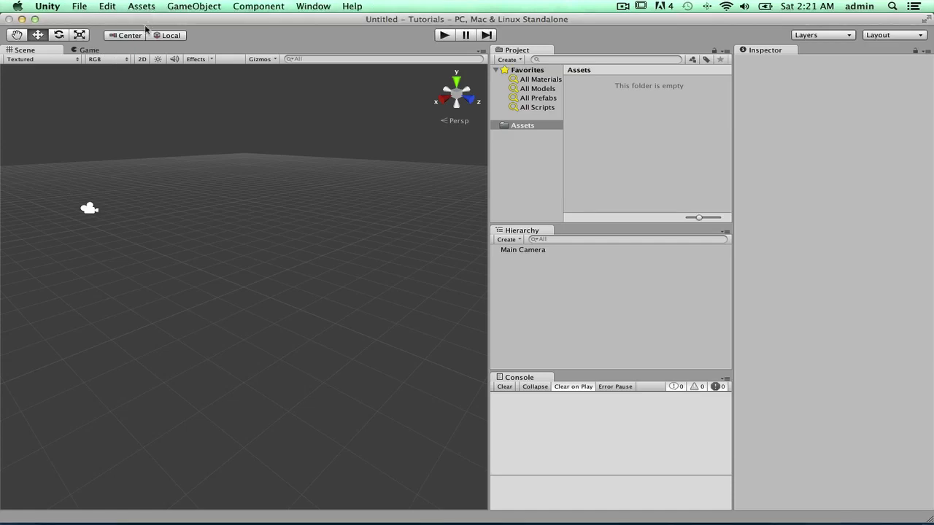
# Choose New Project from the File menu after dismissing it once.
pyautogui.click(80, 7)
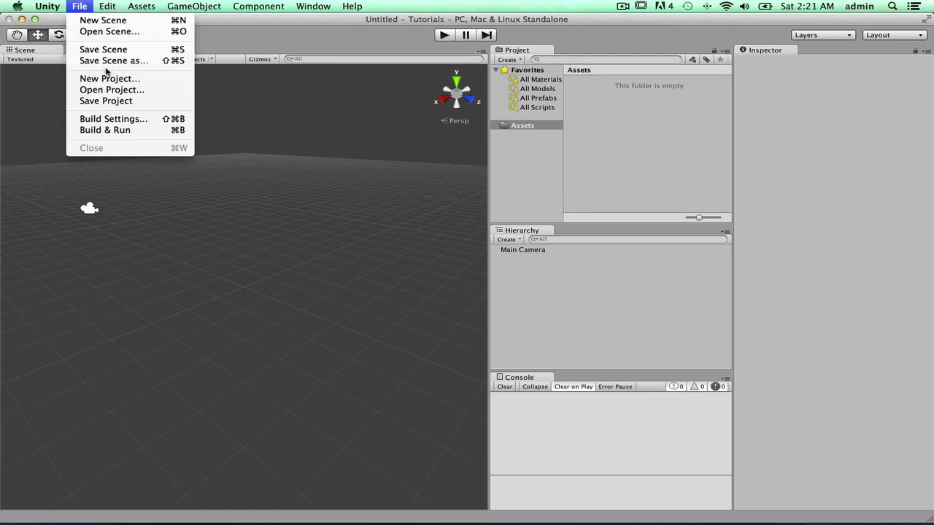
pyautogui.click(211, 124)
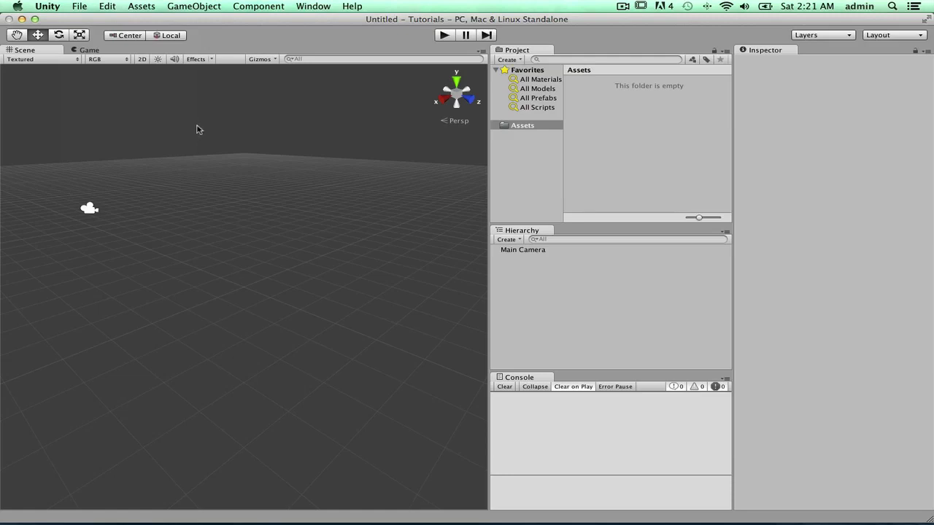
pyautogui.click(81, 7)
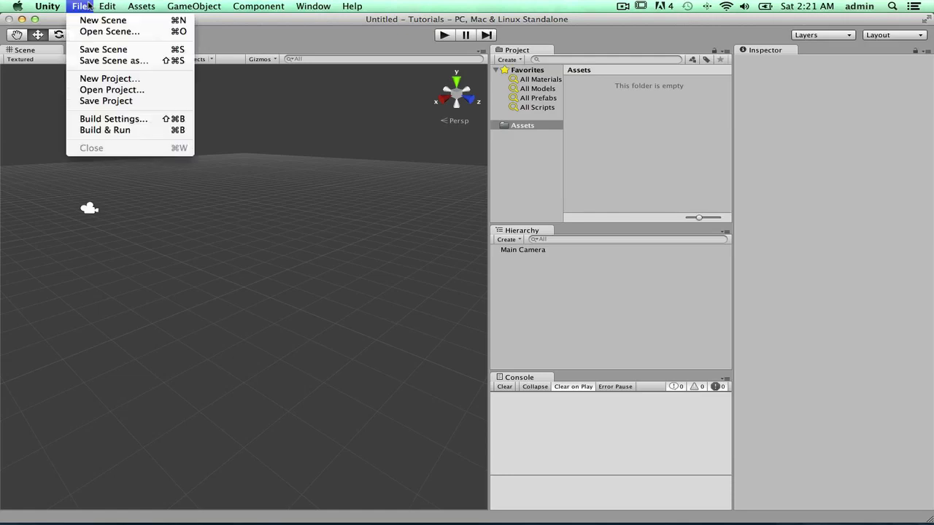
pyautogui.click(111, 84)
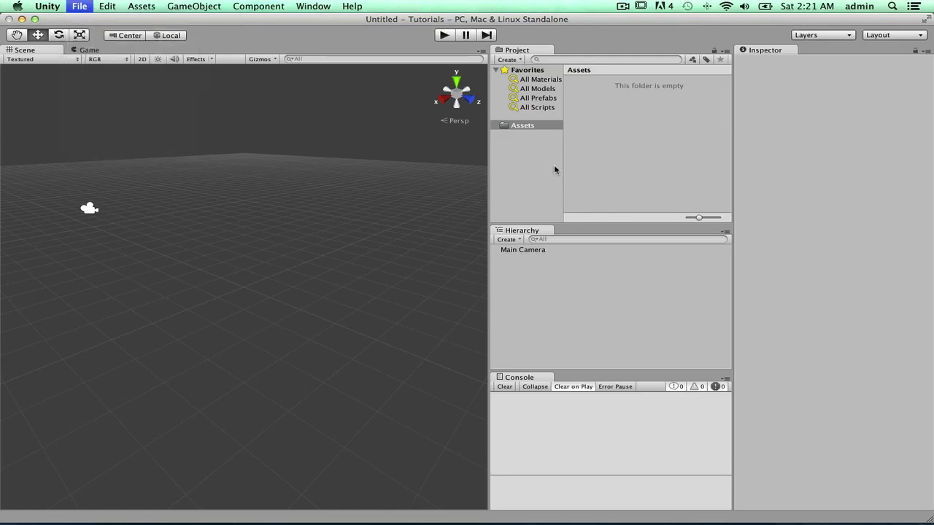
# Check the New Unity Project 1 path, keep 3D defaults, browse packages, then close the wizard.
pyautogui.click(500, 166)
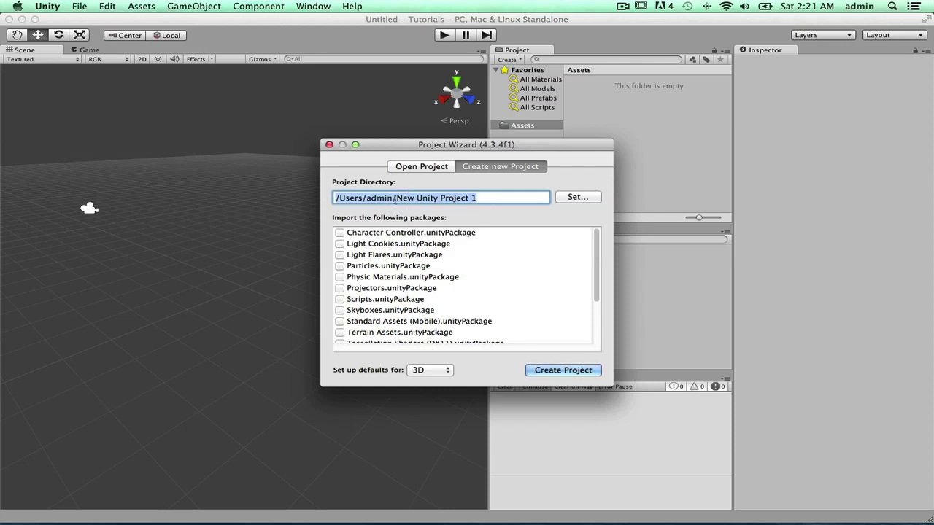
pyautogui.moveTo(395, 198); pyautogui.dragTo(487, 199)
pyautogui.click(445, 370)
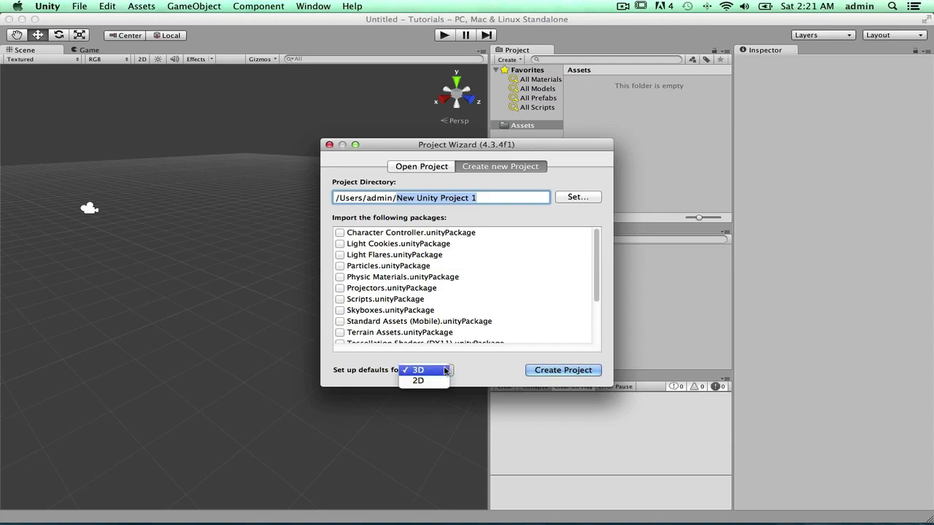
pyautogui.click(444, 370)
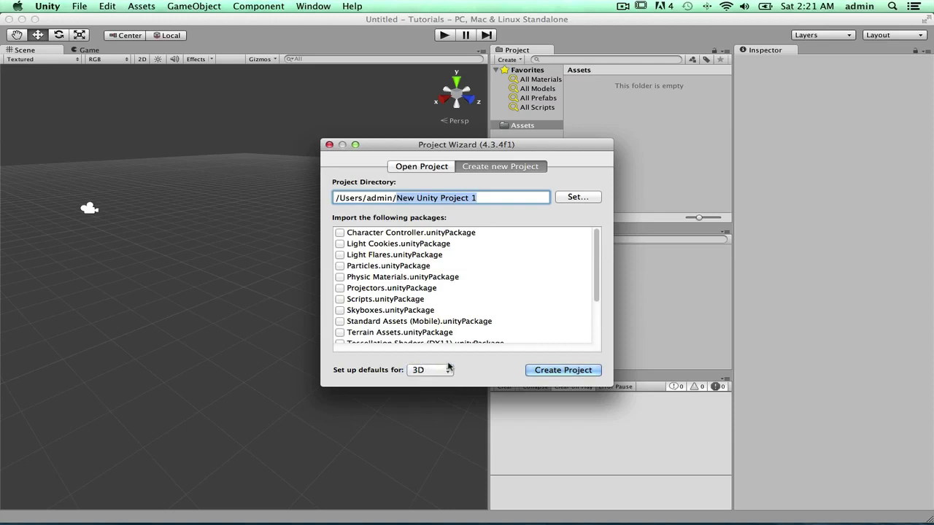
pyautogui.scroll(-5, 357, 272)
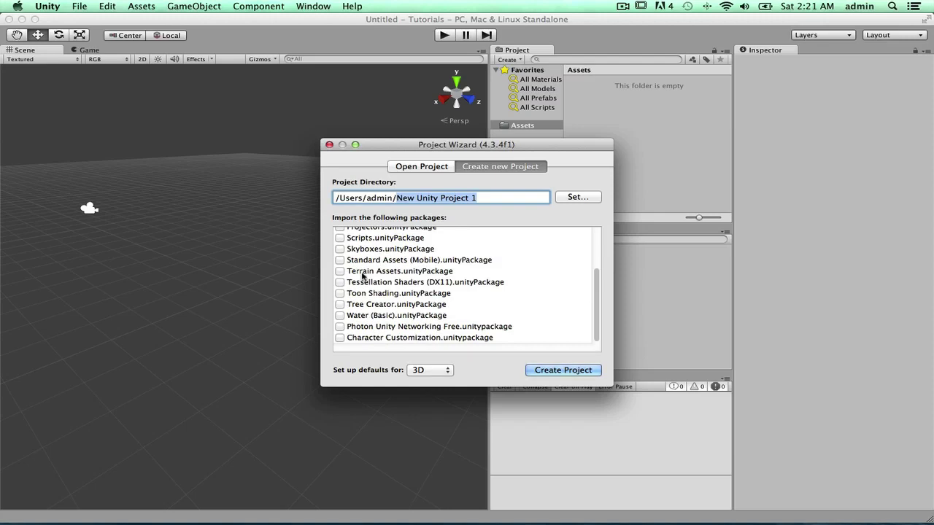
pyautogui.scroll(5, 363, 276)
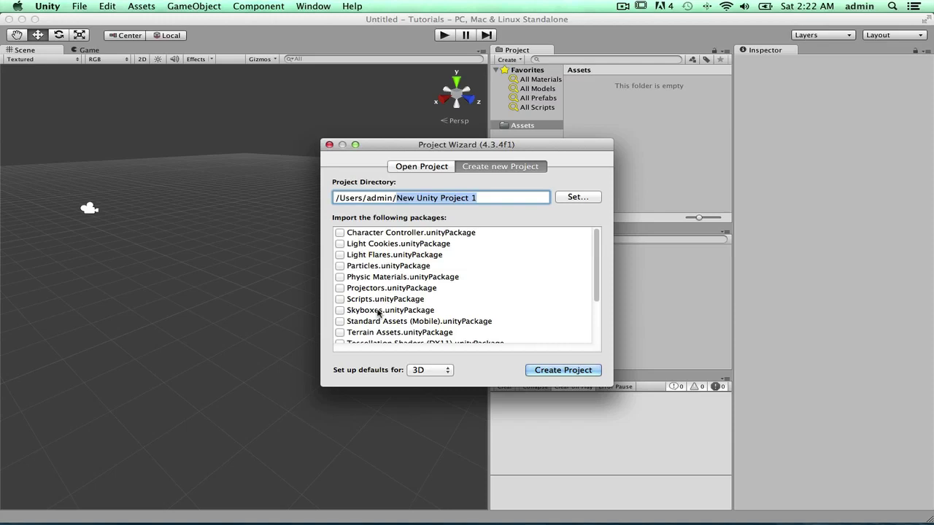
pyautogui.click(329, 146)
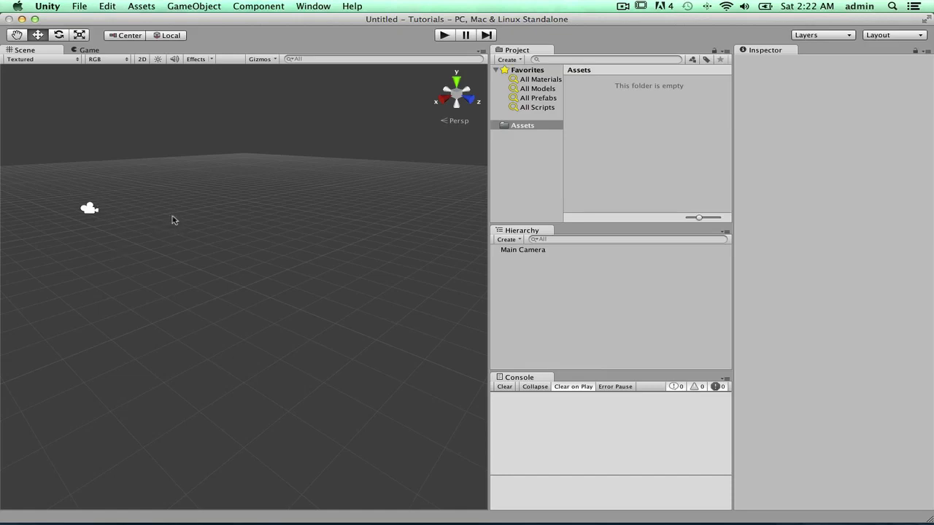
# Orbit, pan and zoom the Scene view around the lone Main Camera.
pyautogui.keyDown('alt'); pyautogui.moveTo(165, 219); pyautogui.dragTo(121, 260); pyautogui.keyUp('alt')
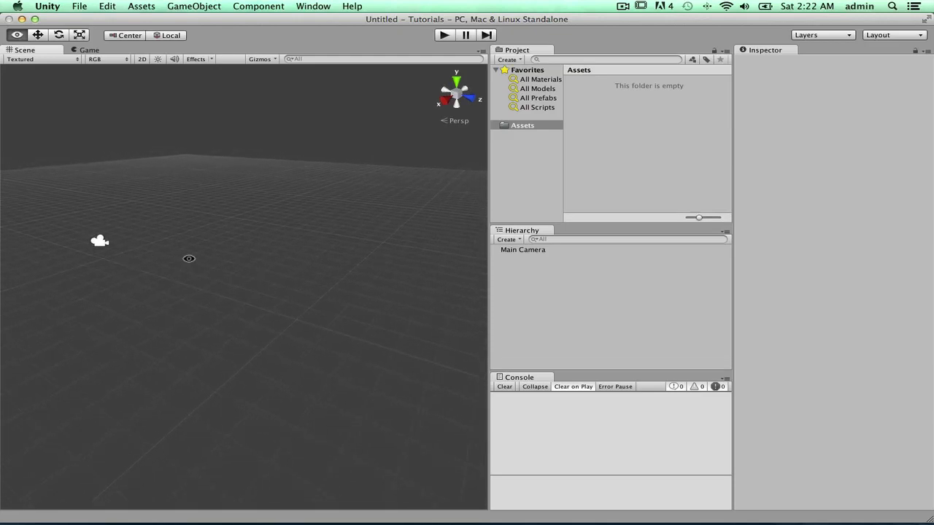
pyautogui.moveTo(188, 258); pyautogui.dragTo(169, 218)
pyautogui.keyDown('alt'); pyautogui.moveTo(168, 217); pyautogui.dragTo(248, 350, button='right'); pyautogui.keyUp('alt')
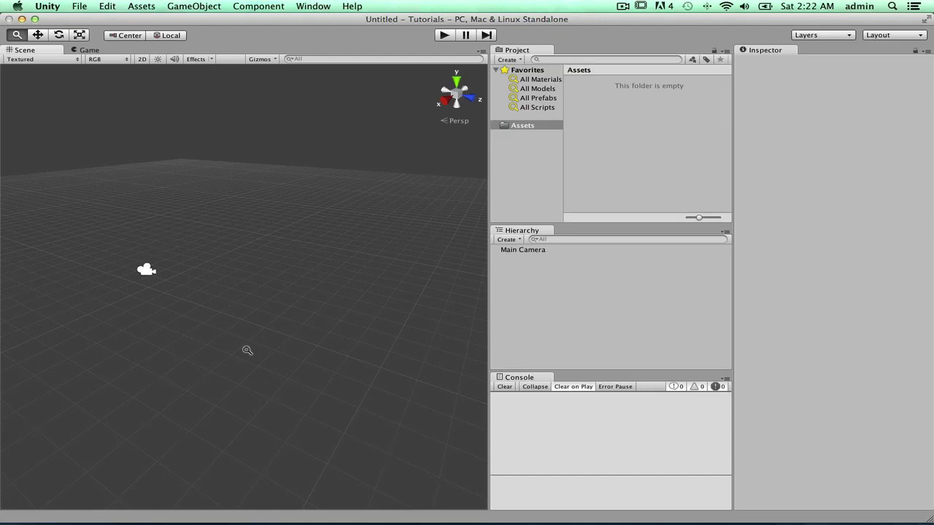
pyautogui.moveTo(247, 350)
pyautogui.keyDown('alt'); pyautogui.mouseDown(button='right')
pyautogui.moveTo(246, 382)
pyautogui.moveTo(249, 327)
pyautogui.moveTo(241, 340)
pyautogui.mouseUp(button='right'); pyautogui.keyUp('alt')
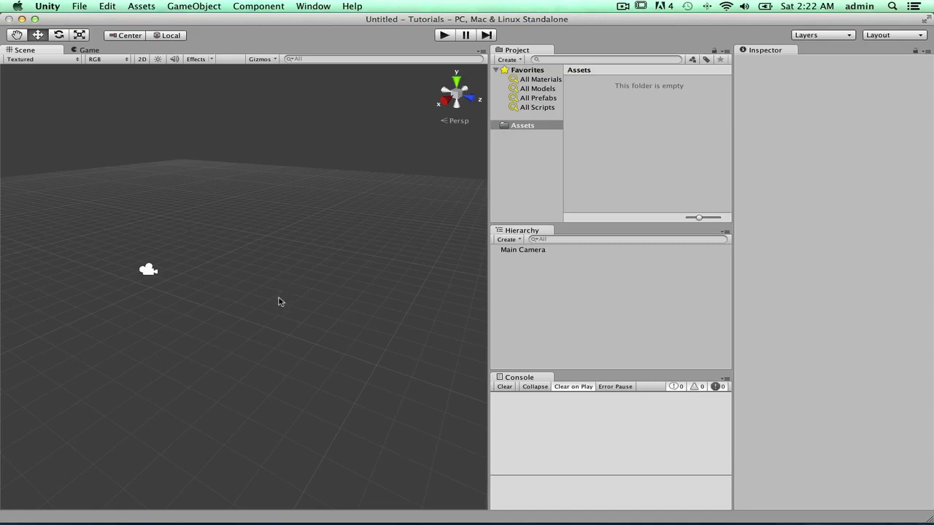
pyautogui.scroll(3, 277, 306)
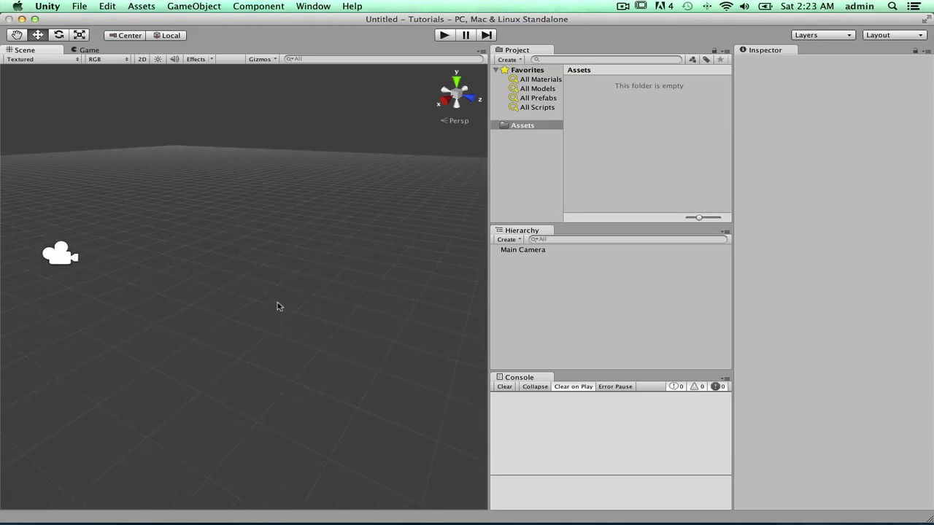
pyautogui.scroll(-2, 273, 323)
pyautogui.scroll(-2, 263, 329)
pyautogui.scroll(2, 258, 329)
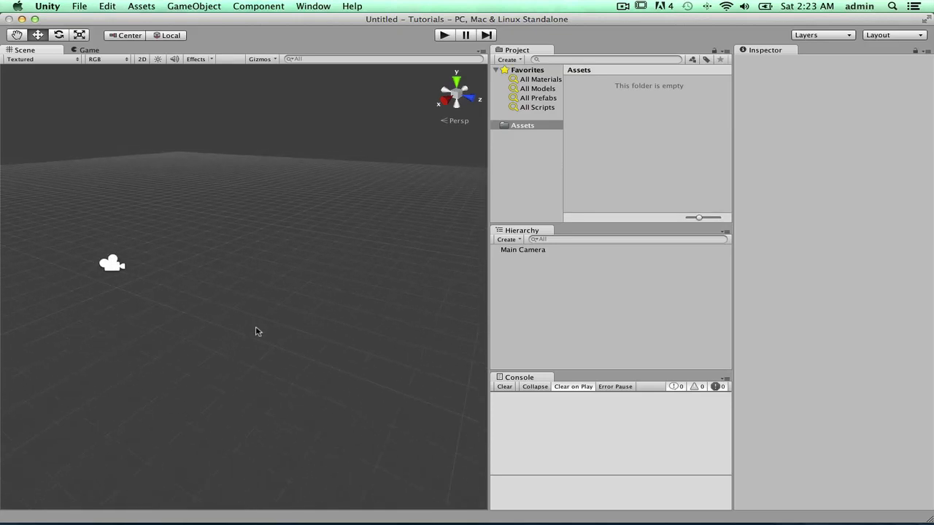
pyautogui.moveTo(210, 272); pyautogui.dragTo(291, 219, button='right')
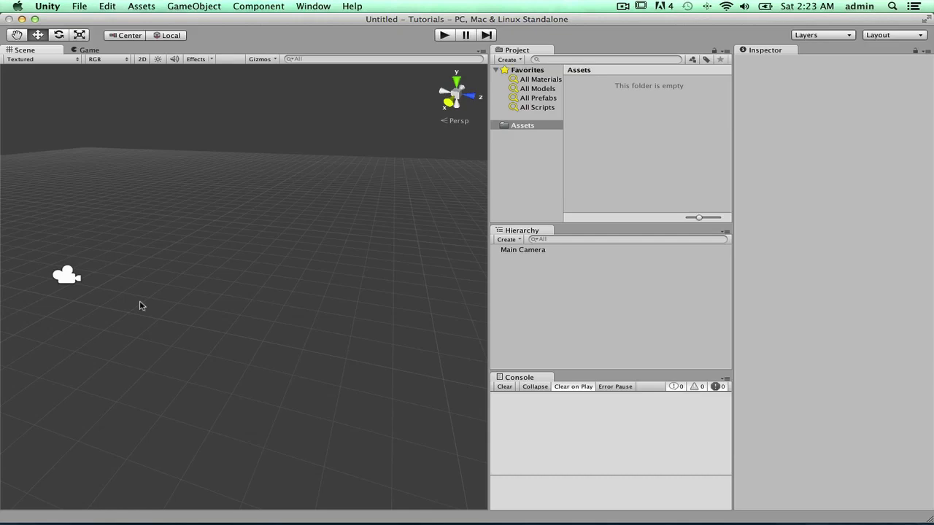
pyautogui.keyDown('alt'); pyautogui.moveTo(139, 285); pyautogui.dragTo(73, 315); pyautogui.keyUp('alt')
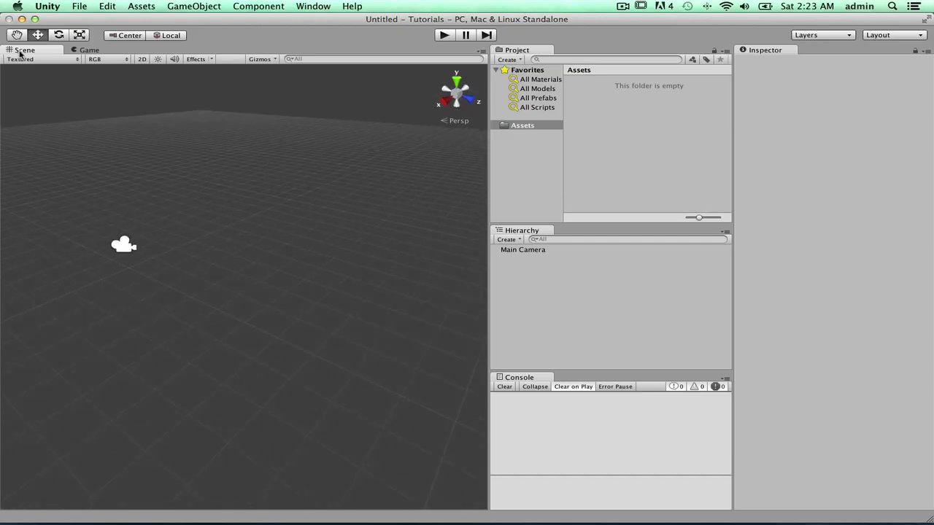
pyautogui.click(89, 51)
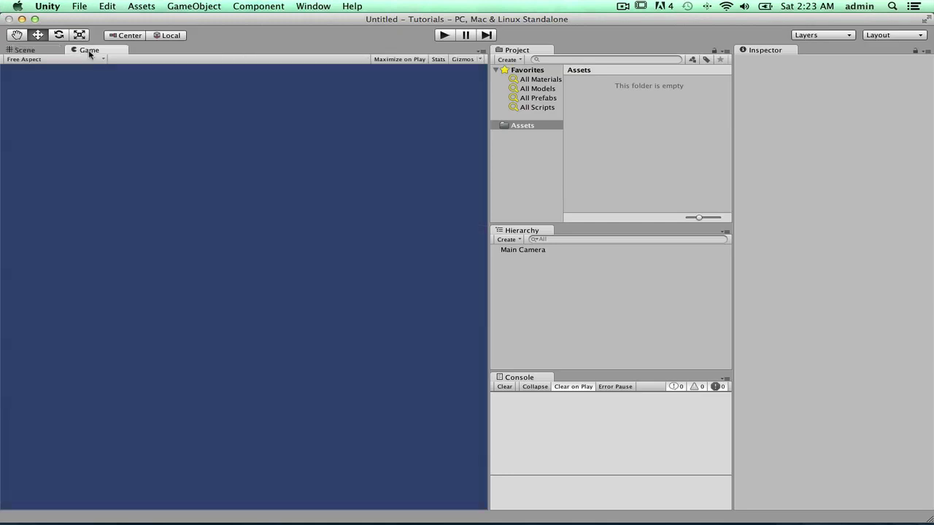
pyautogui.click(37, 51)
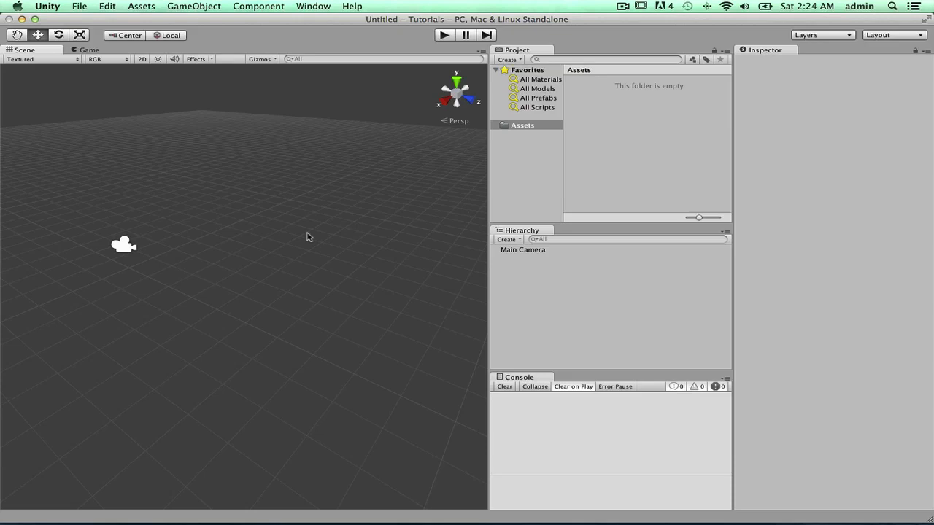
# Eyedrop a light grey (RGB 194, 194, 194) as the Main Camera background, then deselect it.
pyautogui.click(130, 248)
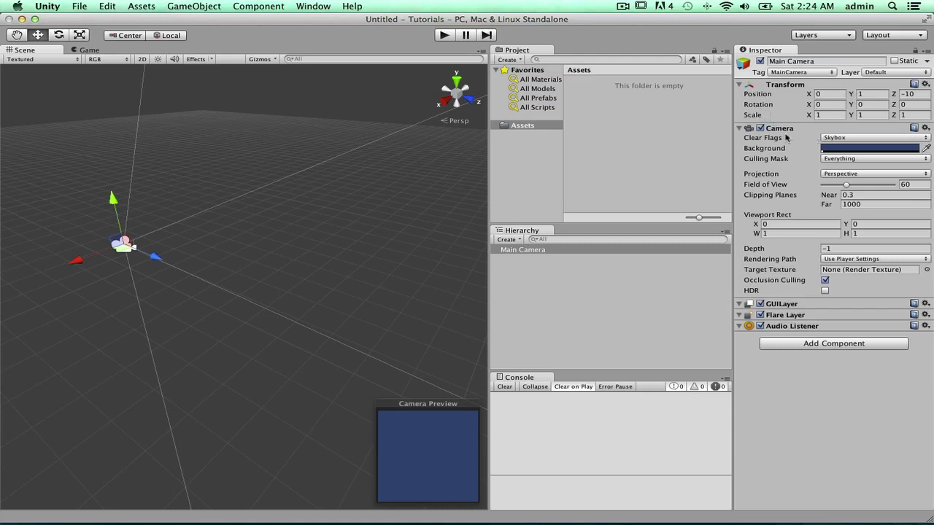
pyautogui.click(926, 149)
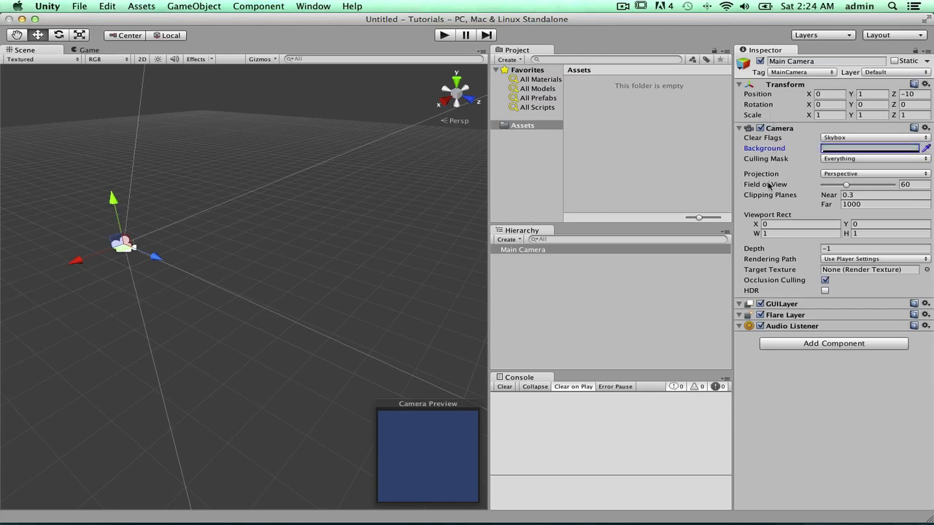
pyautogui.click(929, 150)
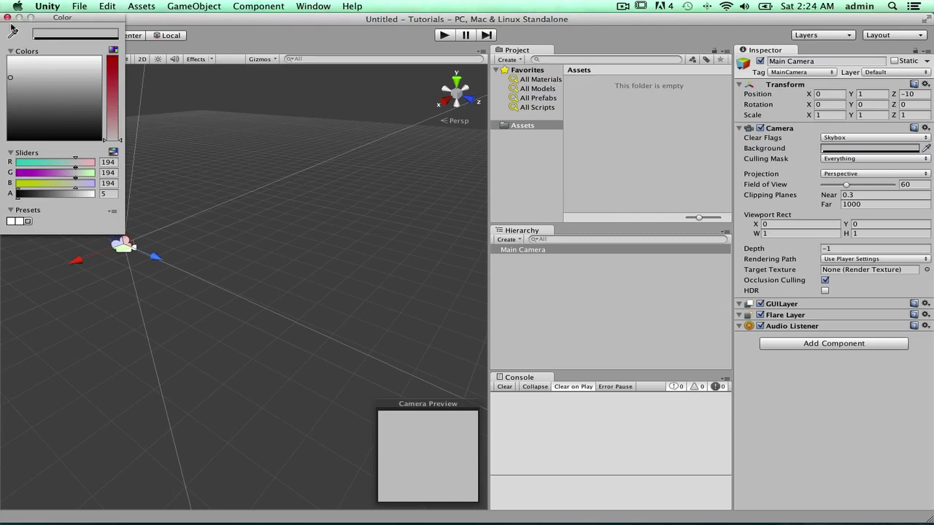
pyautogui.click(8, 17)
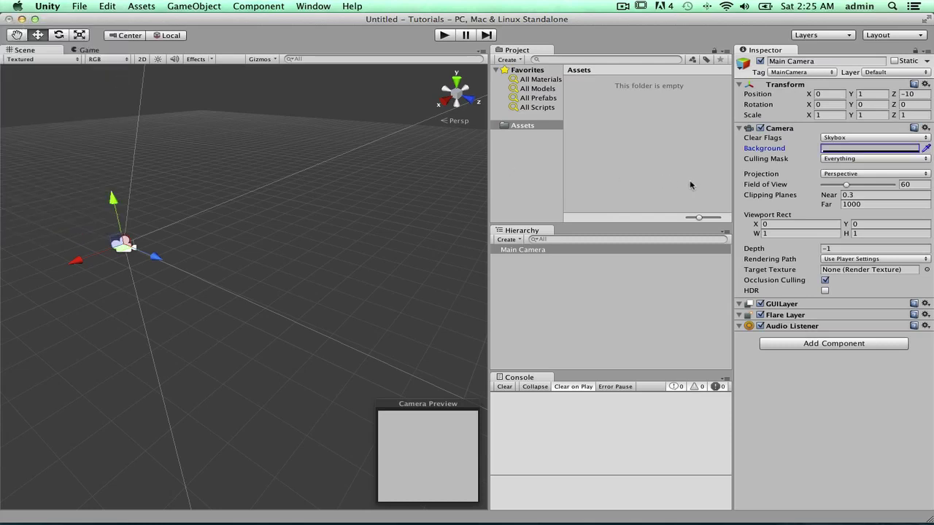
pyautogui.click(811, 156)
pyautogui.click(368, 132)
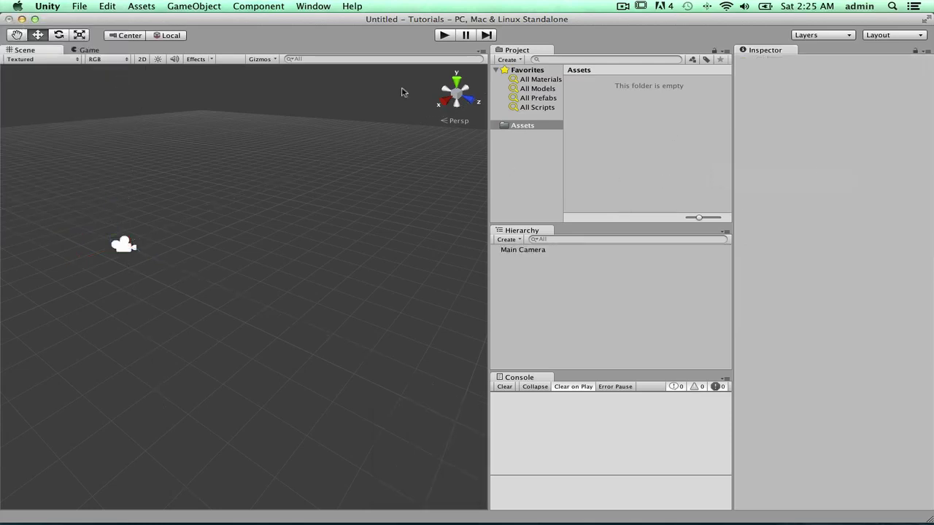
pyautogui.click(443, 35)
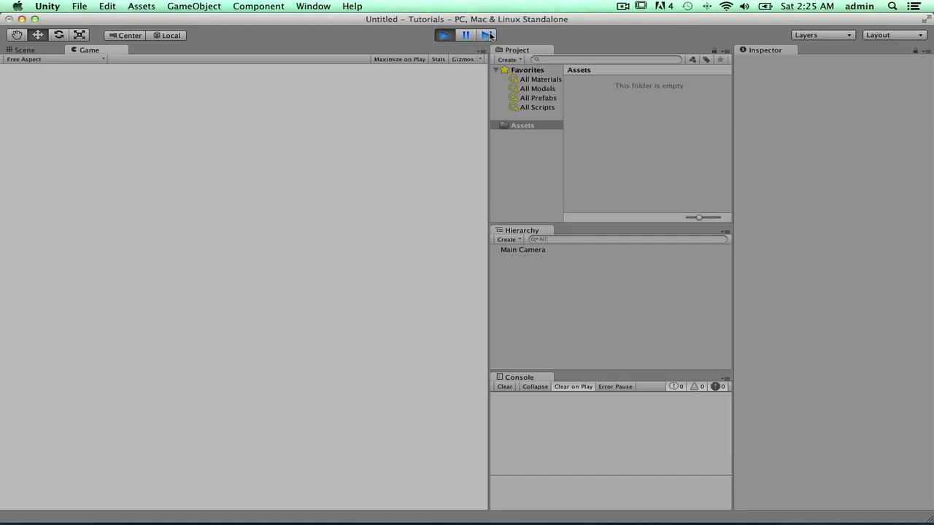
pyautogui.click(444, 35)
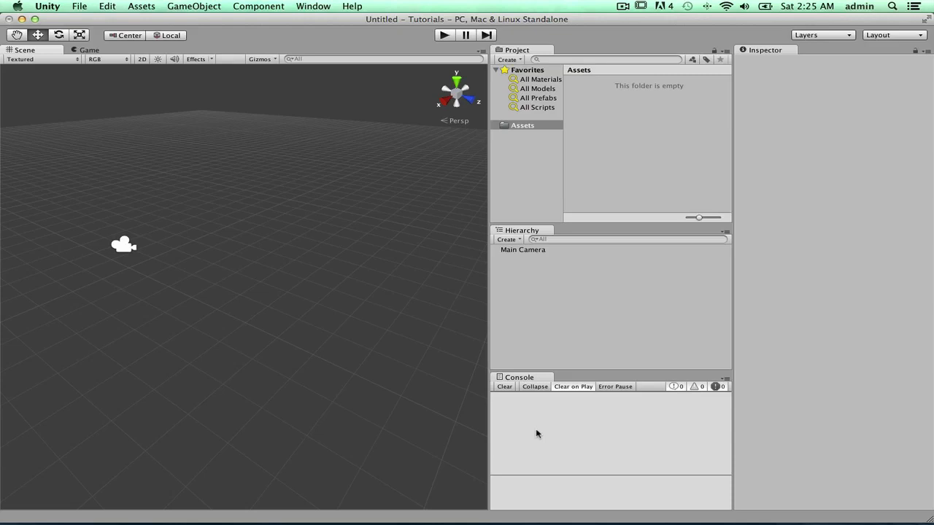
pyautogui.rightClick(659, 116)
pyautogui.moveTo(686, 122)
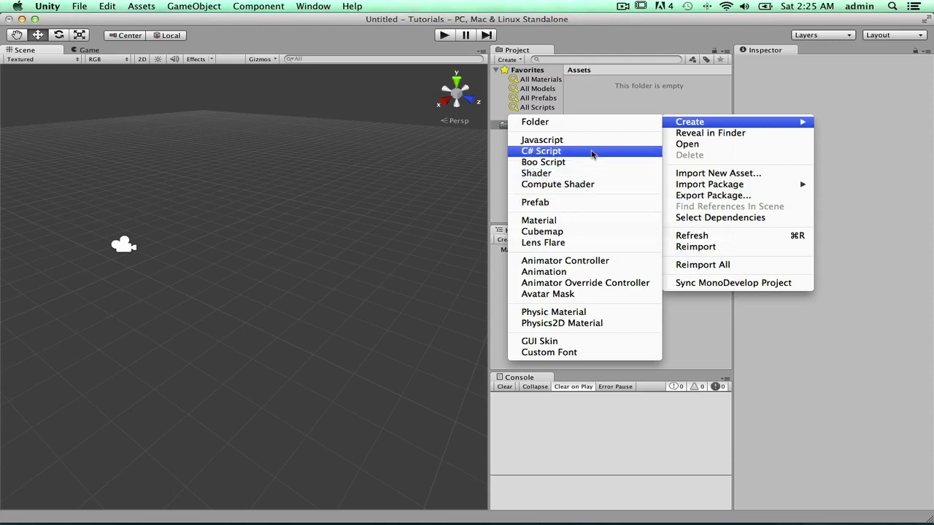
pyautogui.press('Escape')
pyautogui.press('Escape')
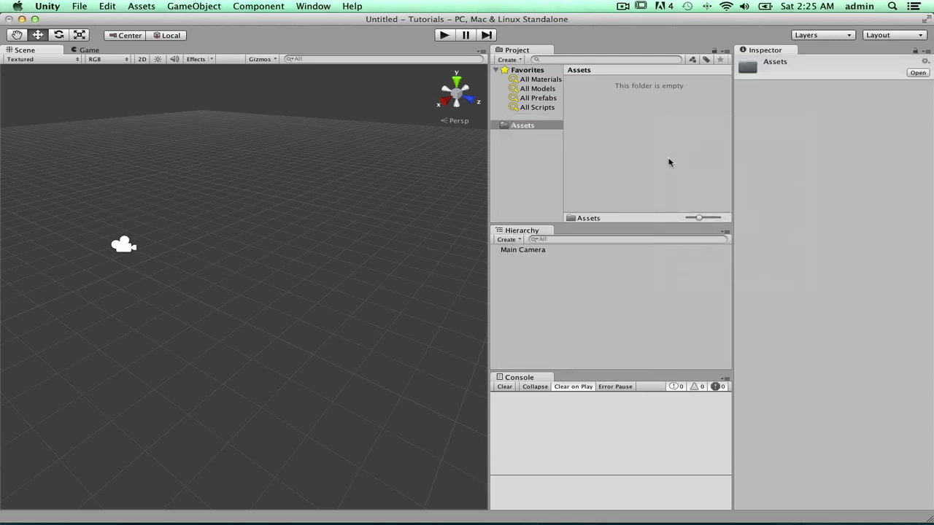